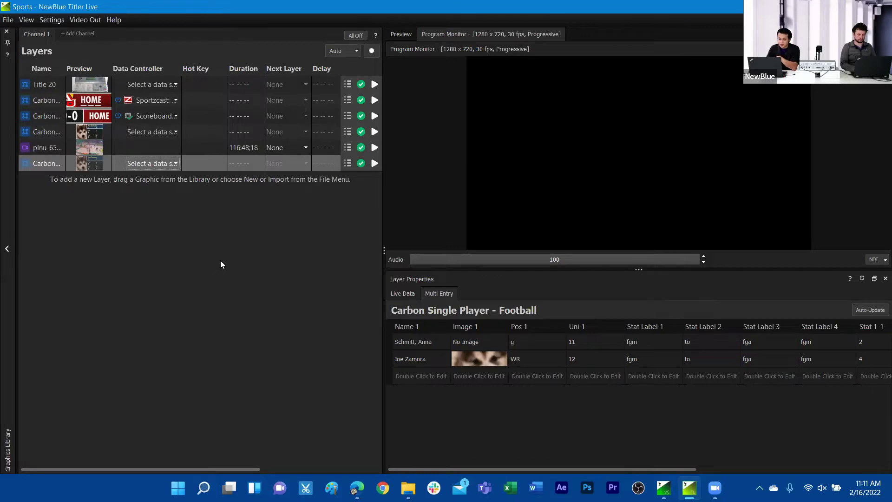
# Set the football layer's Data Controller to General > Spreadsheet > New Input.
pyautogui.click(175, 164)
pyautogui.moveTo(186, 171)
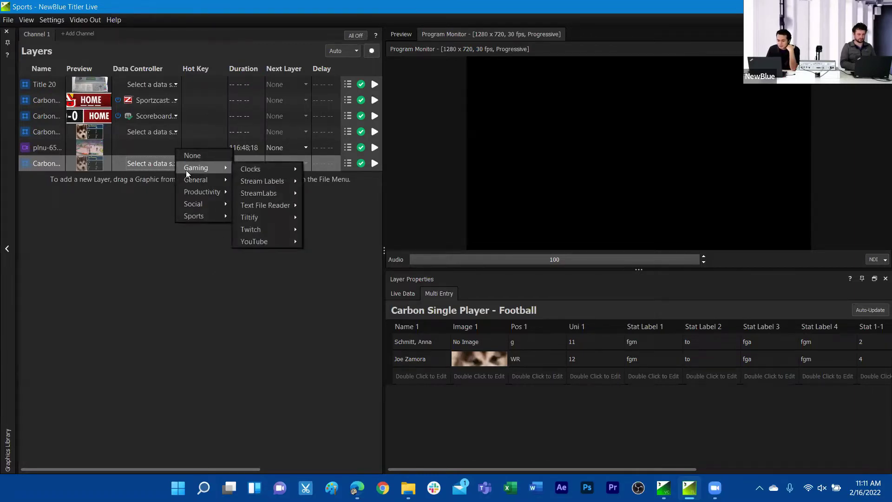
pyautogui.moveTo(209, 180)
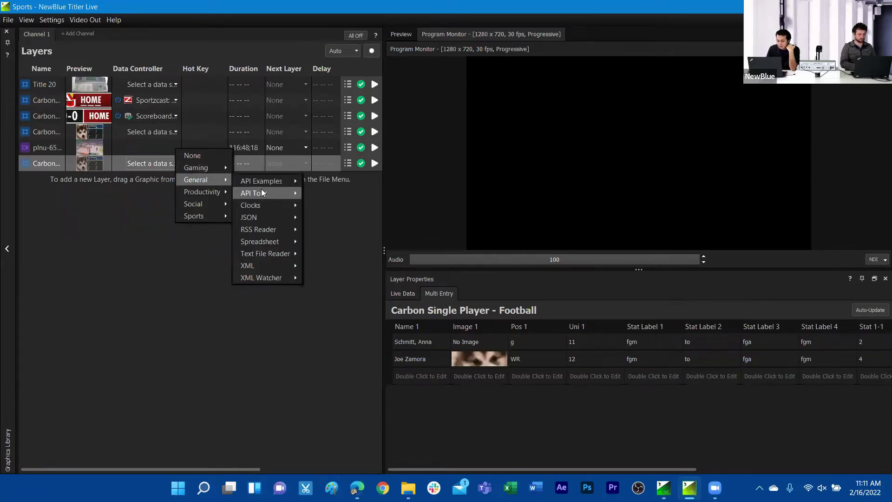
pyautogui.moveTo(264, 196)
pyautogui.moveTo(270, 243)
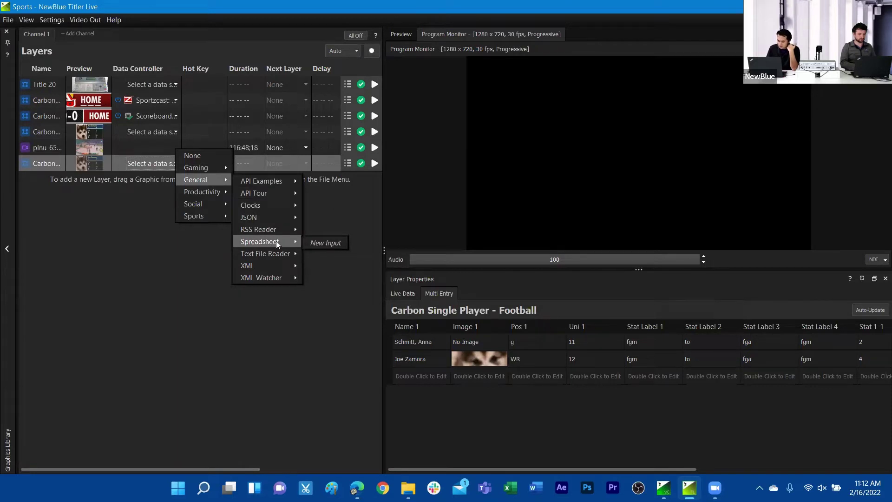
pyautogui.click(313, 243)
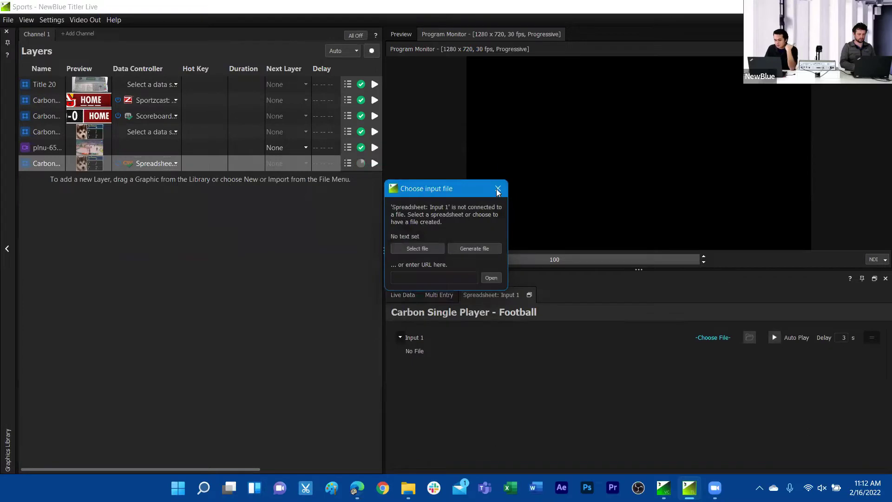
# Dismiss the input-file prompt, start a blank Excel workbook, and show the layer's Multi Entry table.
pyautogui.click(522, 437)
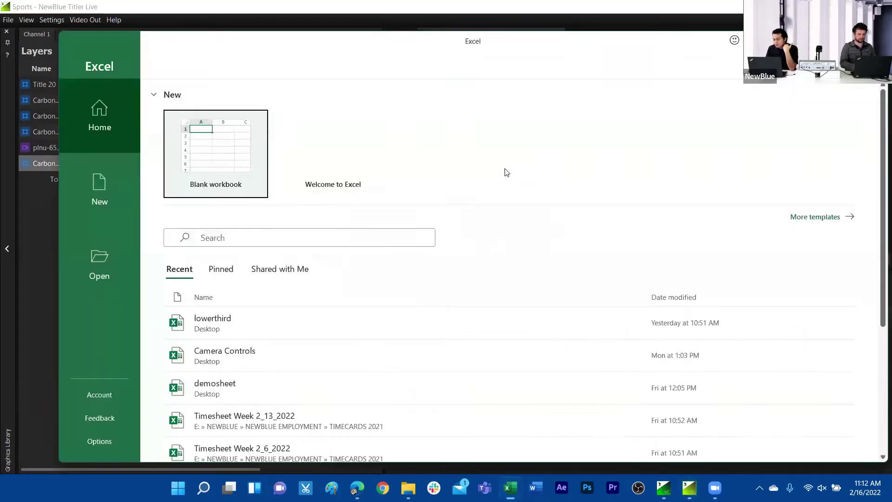
pyautogui.click(231, 130)
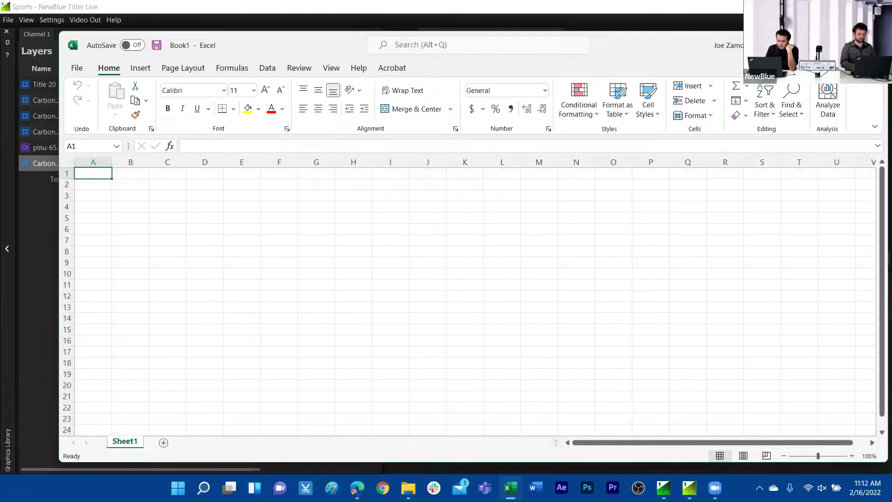
pyautogui.click(510, 488)
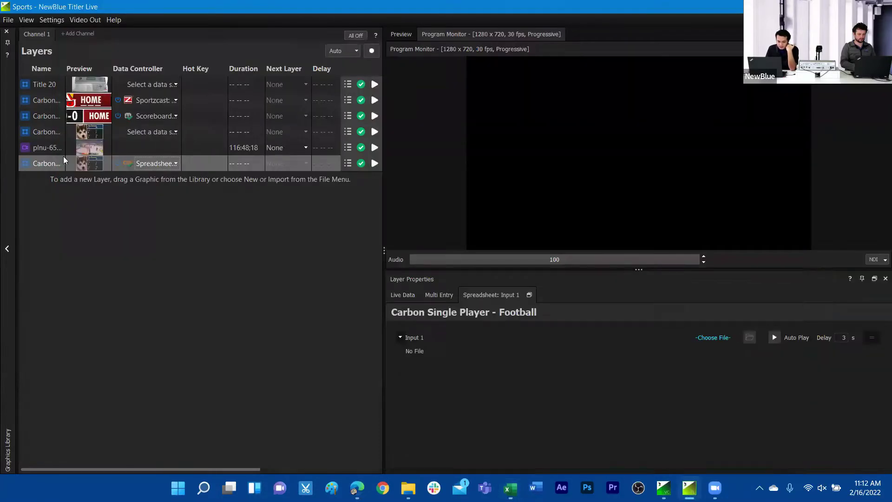
pyautogui.click(439, 295)
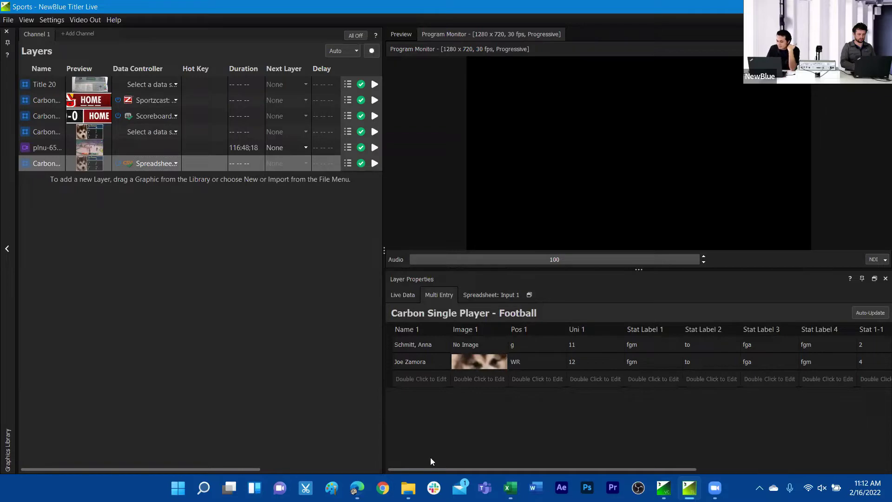
# Enter the headers 'Name 1' in A1 and 'uni 1' in B1 of the new workbook.
pyautogui.click(511, 488)
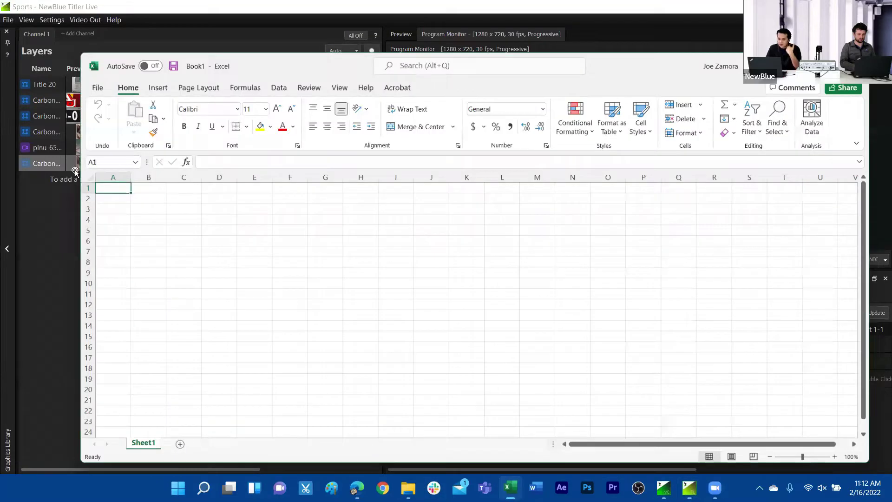
pyautogui.doubleClick(86, 174)
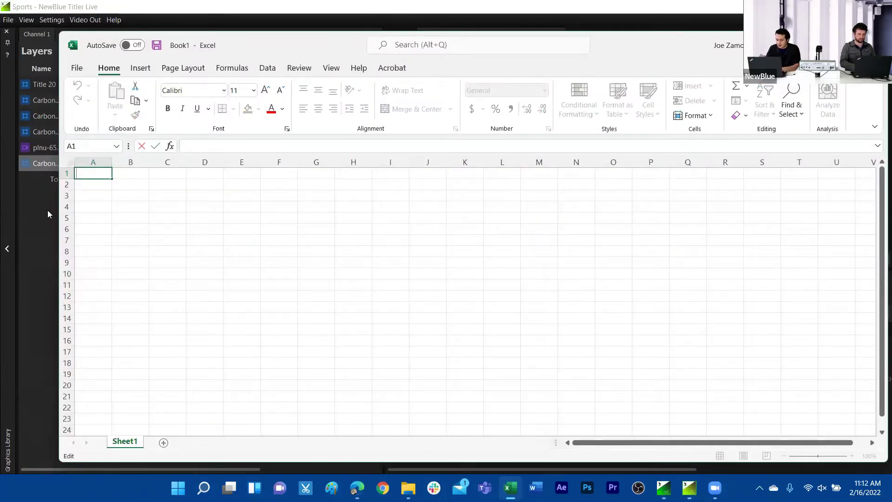
pyautogui.write('Name 1')
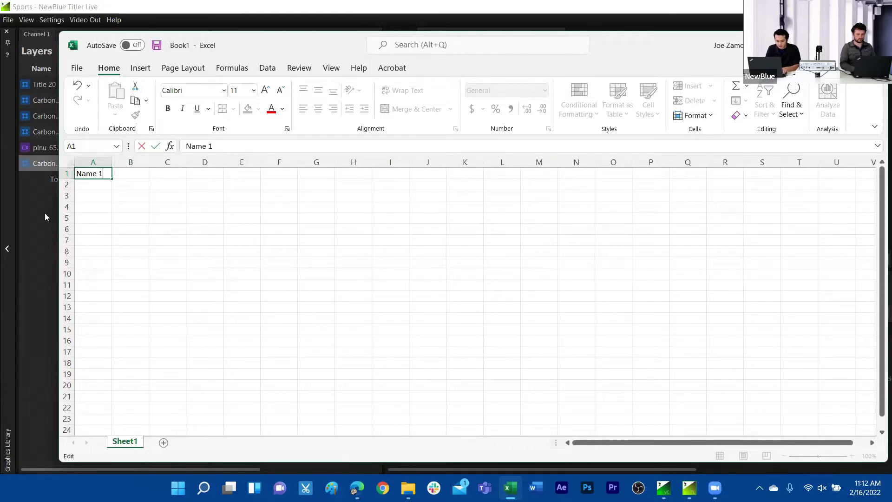
pyautogui.press('Tab')
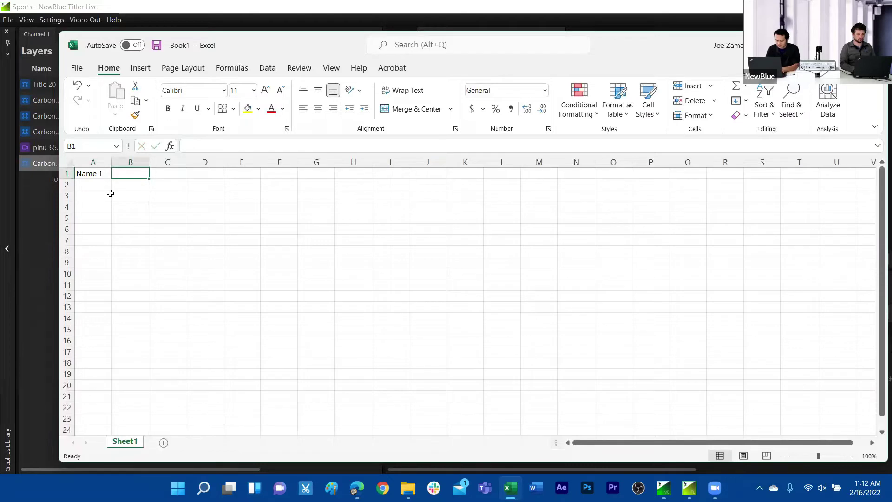
pyautogui.write('uni !')
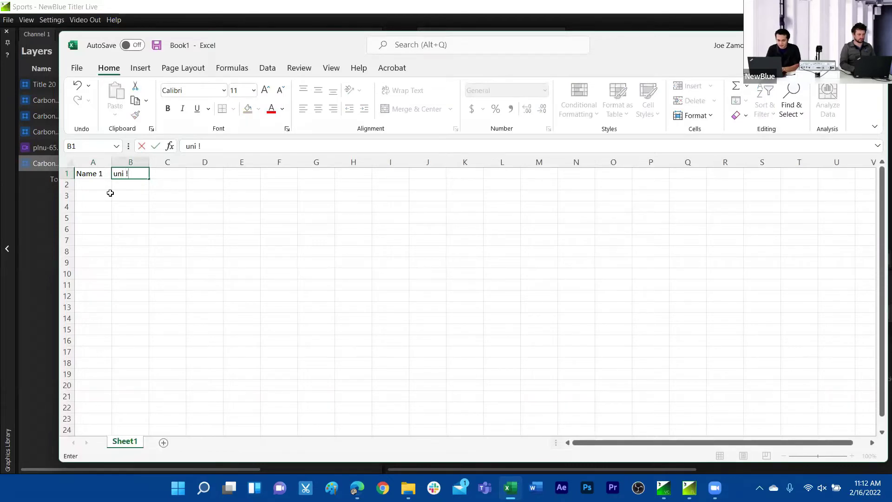
pyautogui.press('BackSpace')
pyautogui.write('1')
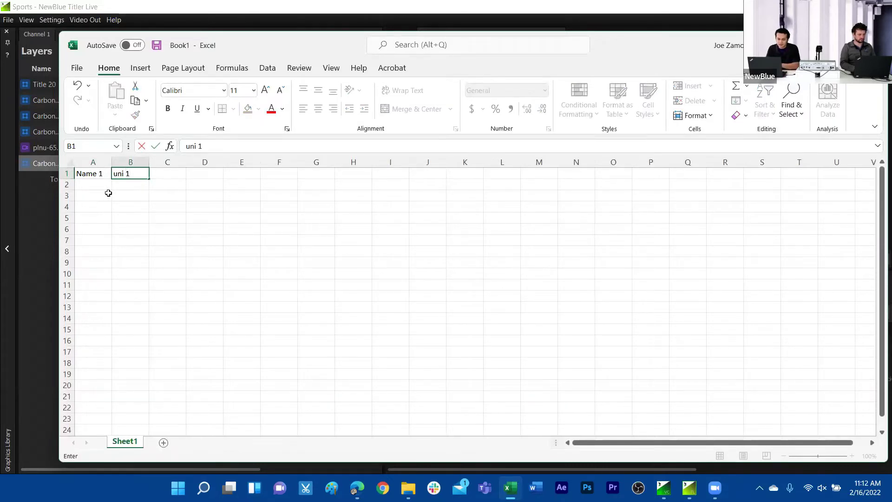
pyautogui.click(100, 188)
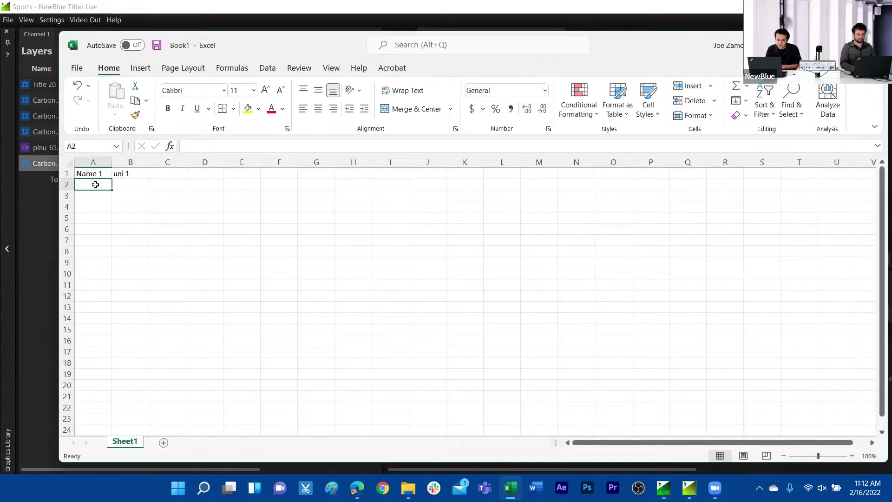
# Type the two players' full names into cells A2 and A3.
pyautogui.doubleClick(96, 185)
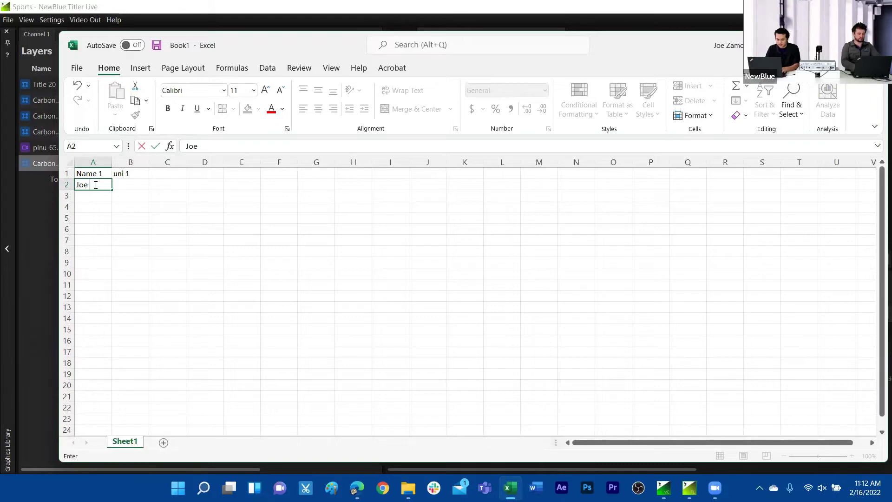
pyautogui.doubleClick(102, 195)
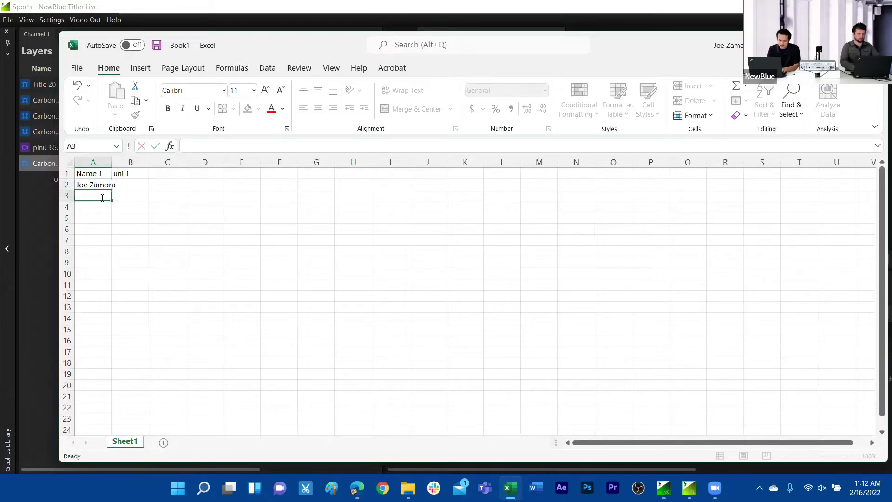
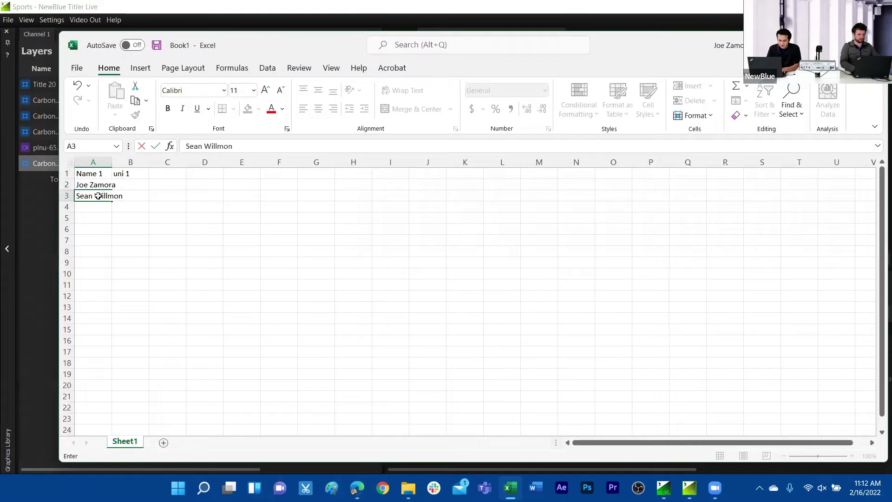
# Enter 're' in B2 and 'uy' in B3 under uni 1.
pyautogui.click(144, 183)
pyautogui.doubleClick(144, 183)
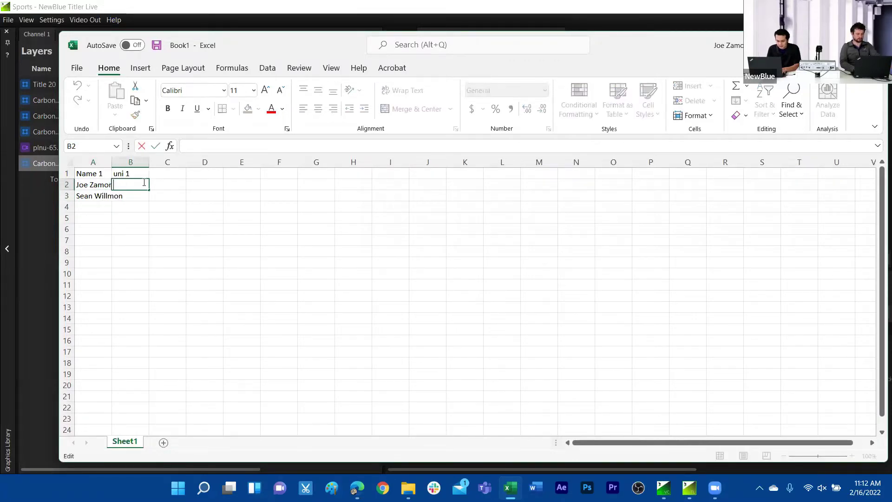
pyautogui.write('re')
pyautogui.click(142, 198)
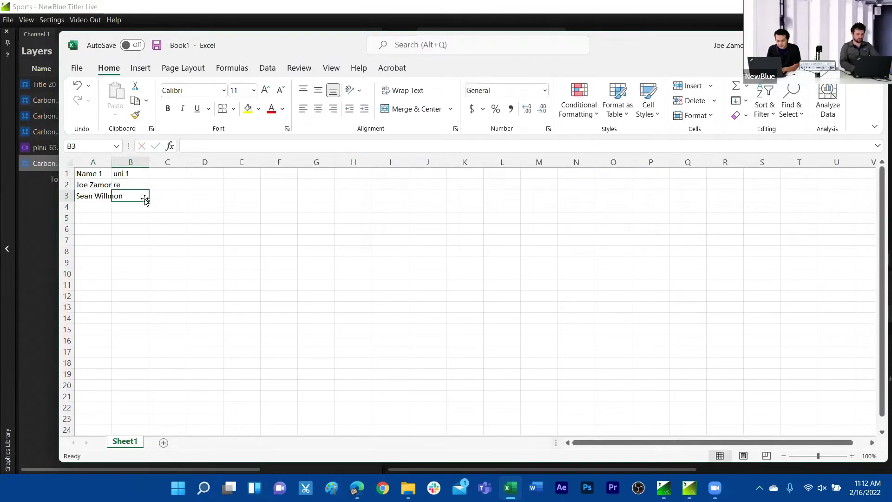
pyautogui.write('uy')
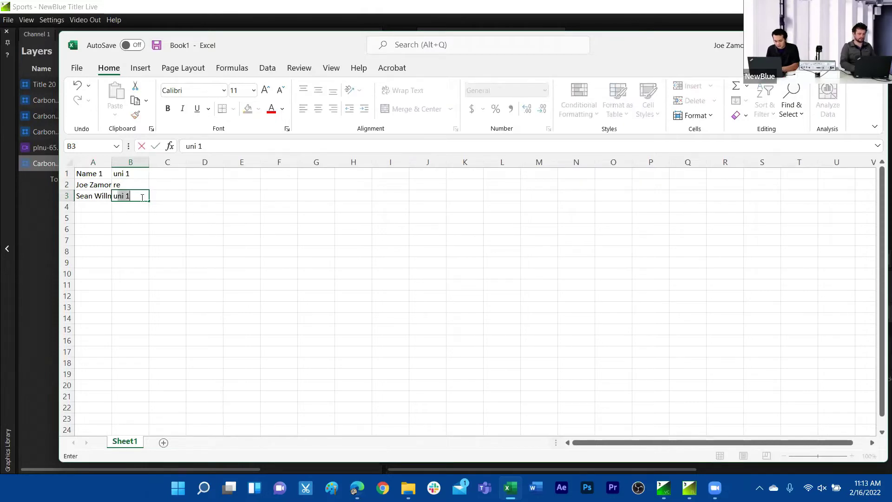
pyautogui.click(182, 247)
pyautogui.click(77, 68)
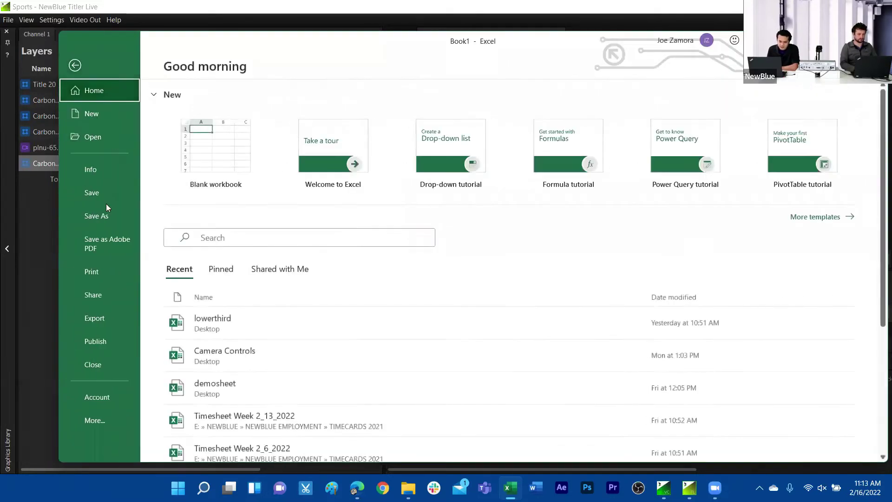
# Save the player sheet as Book1 in the Desktop folder through Save As > Browse.
pyautogui.click(106, 216)
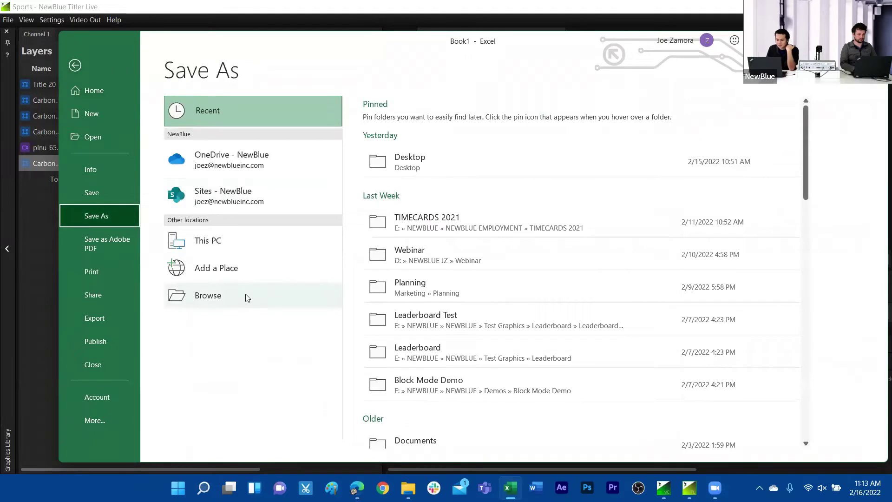
pyautogui.click(208, 296)
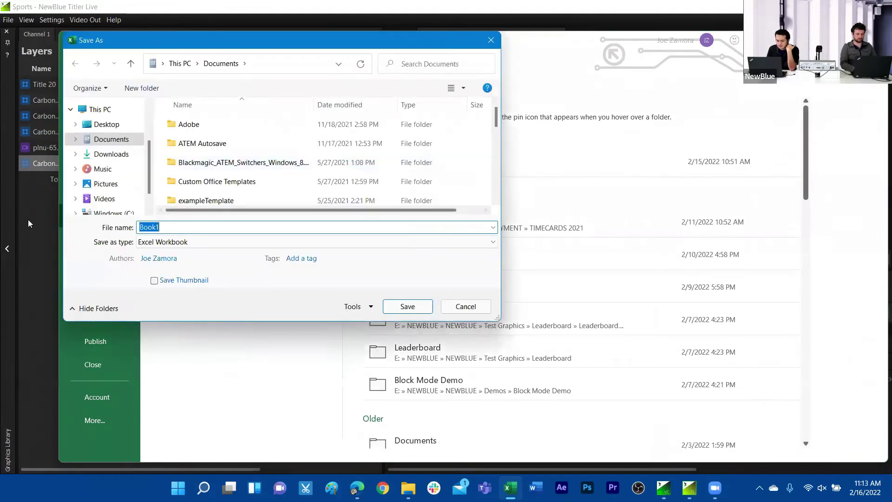
pyautogui.click(103, 126)
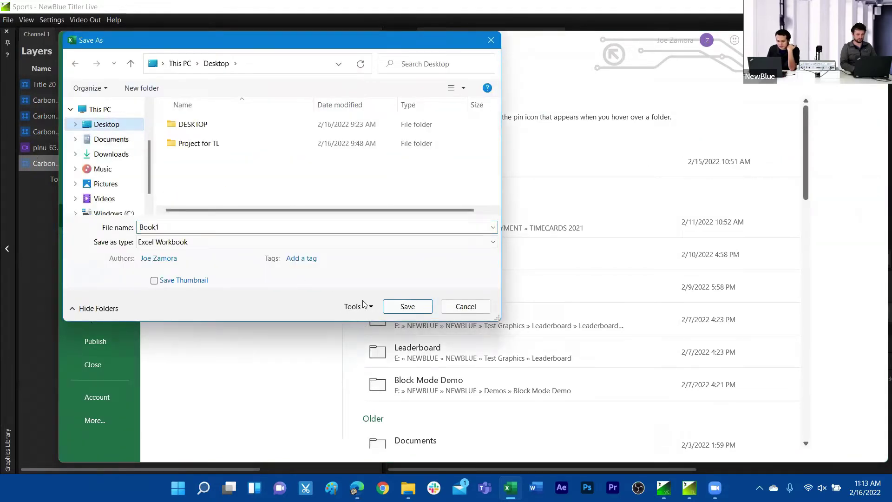
pyautogui.click(409, 307)
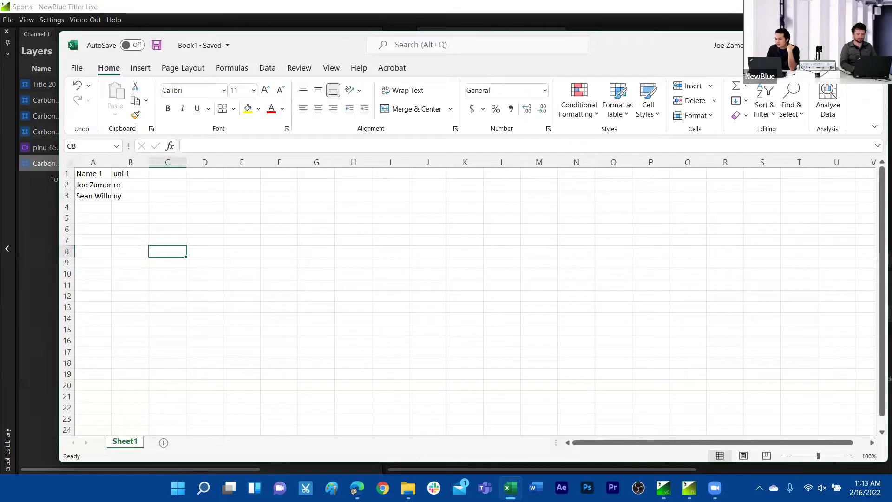
pyautogui.click(690, 488)
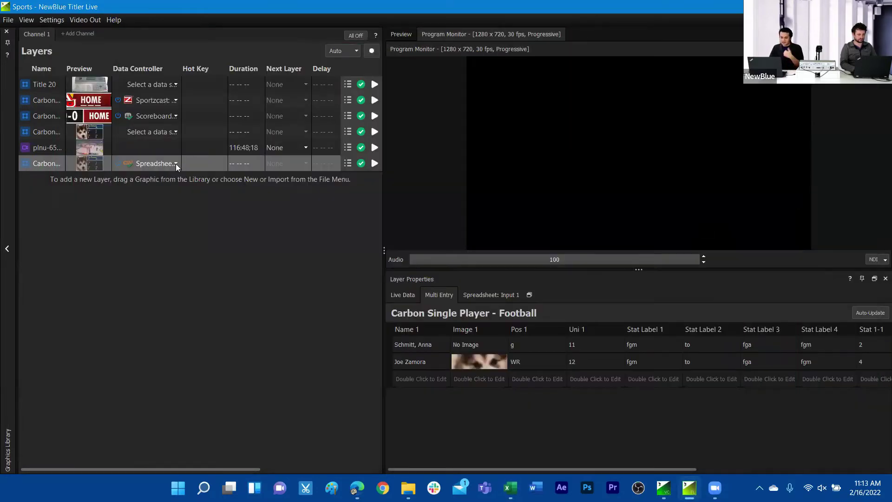
# Reset the layer's Data Controller to None, then add a new General > Spreadsheet input.
pyautogui.click(176, 163)
pyautogui.click(203, 156)
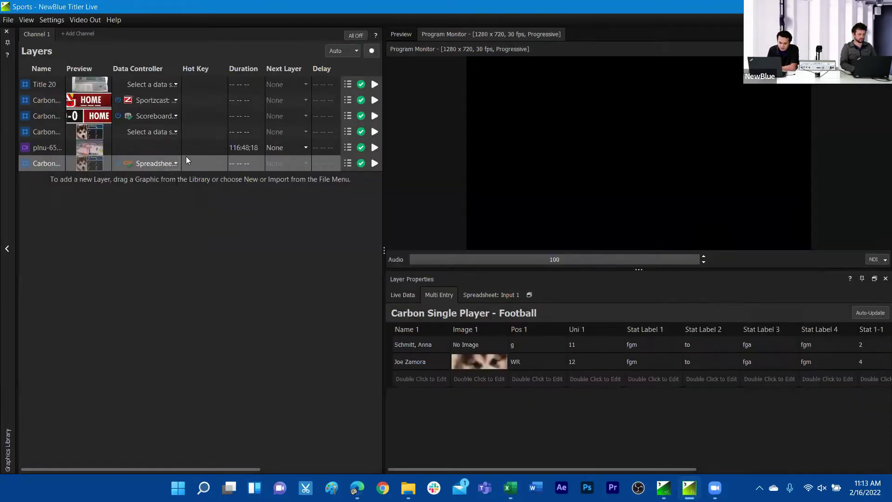
pyautogui.click(175, 162)
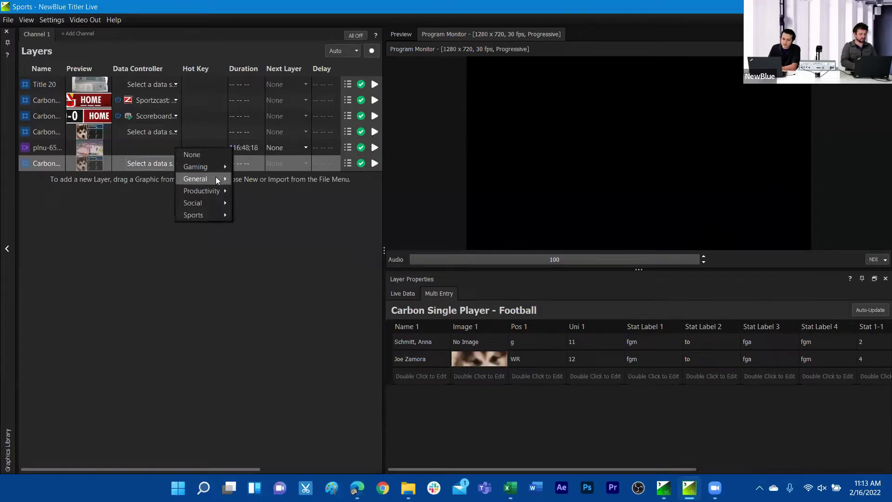
pyautogui.moveTo(216, 178)
pyautogui.moveTo(275, 241)
pyautogui.click(338, 244)
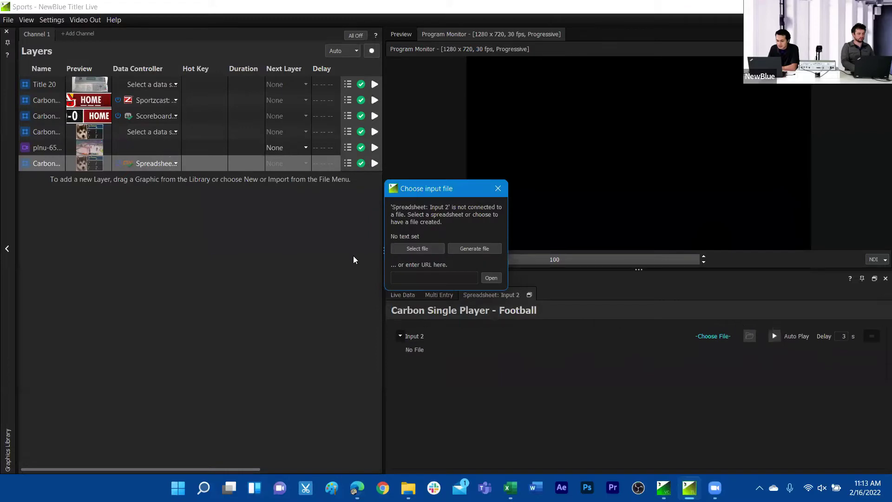
# Select Book1 from the Desktop as the spreadsheet input's file.
pyautogui.click(431, 250)
pyautogui.click(54, 161)
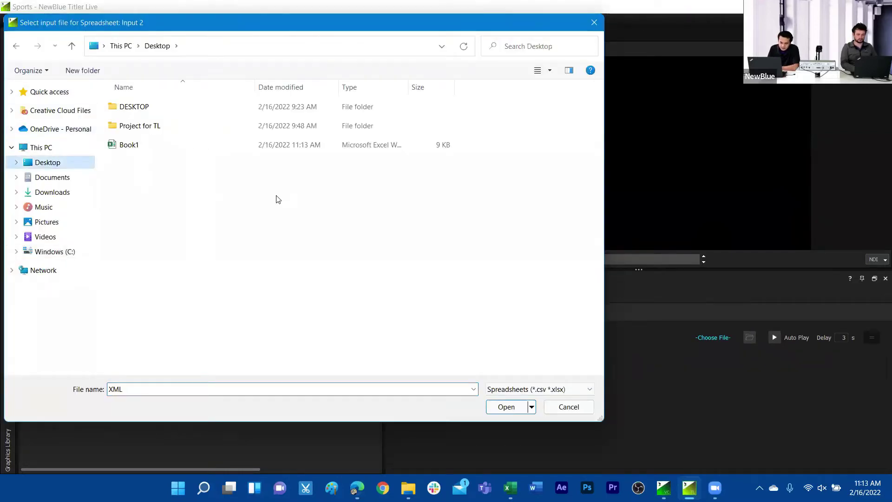
pyautogui.click(177, 145)
pyautogui.doubleClick(179, 145)
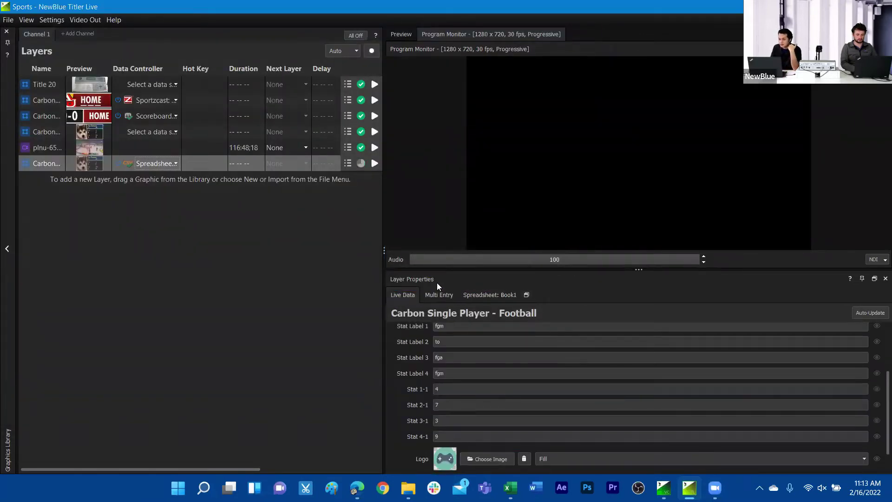
# Show the Spreadsheet: Book1 table and play the graphic with the second player on air.
pyautogui.click(501, 295)
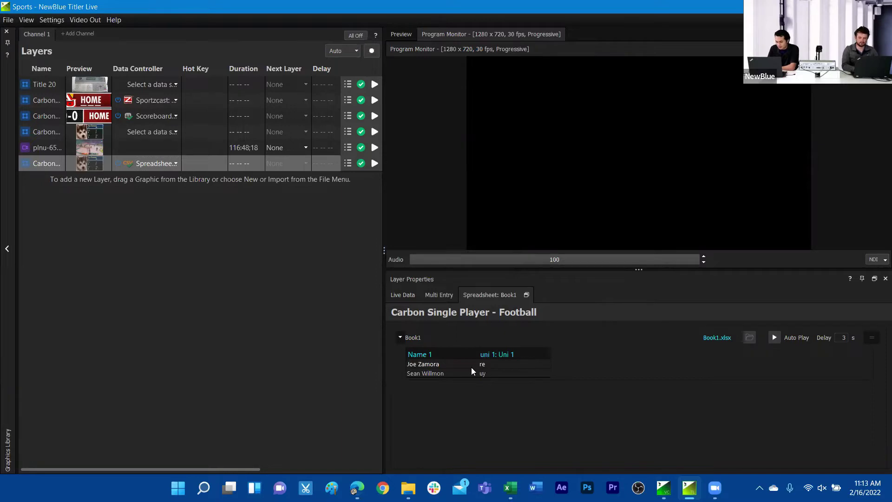
pyautogui.click(374, 163)
pyautogui.click(471, 373)
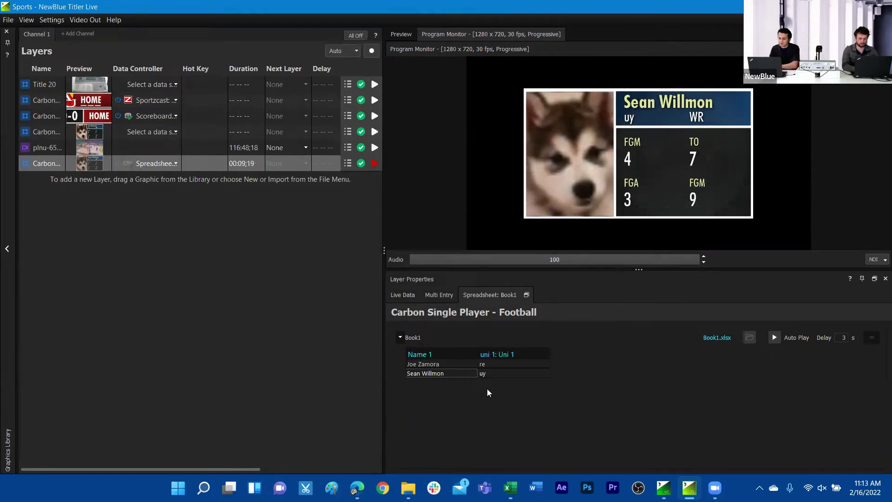
# Switch the on-air graphic to the first player and back, then take it off air.
pyautogui.click(448, 365)
pyautogui.click(454, 374)
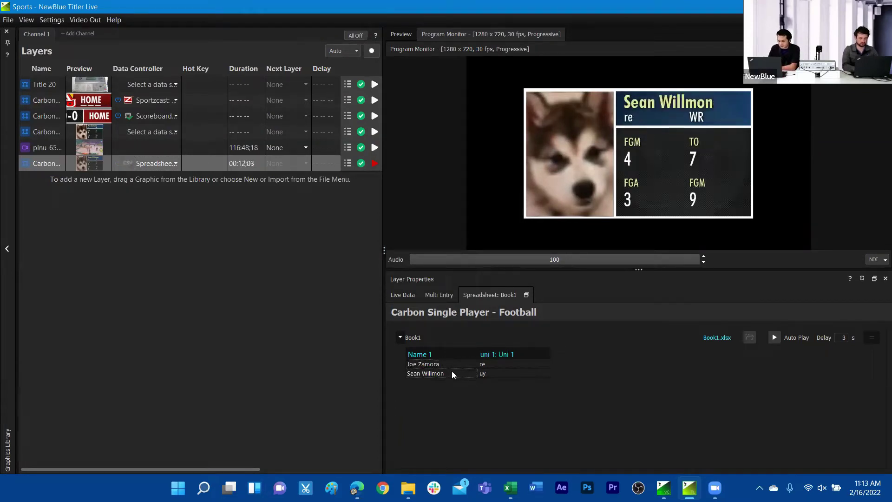
pyautogui.click(375, 163)
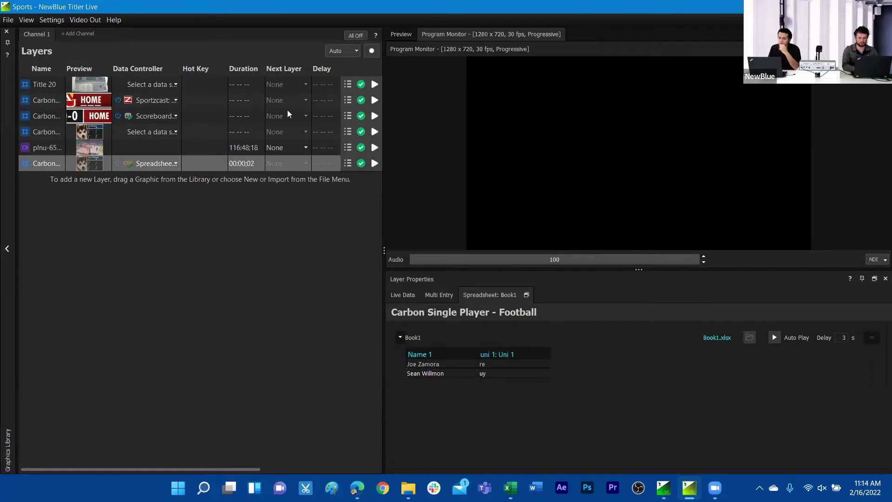
pyautogui.click(177, 163)
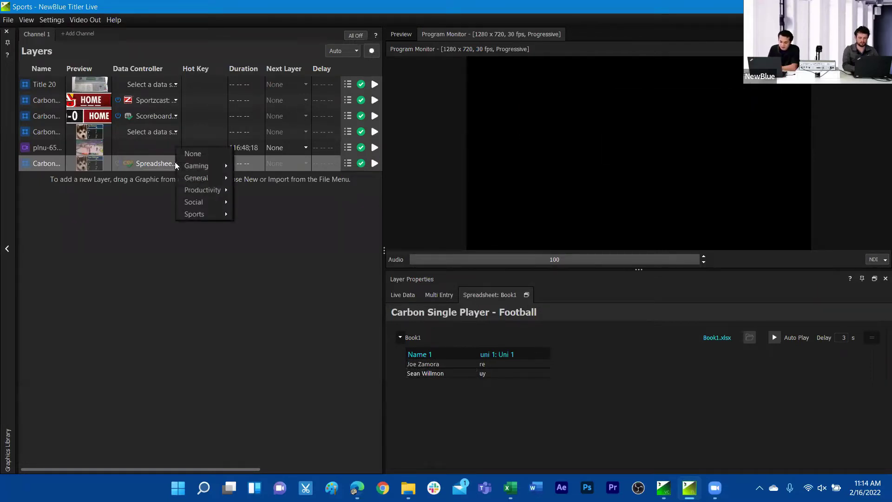
# Add the 300016-basketball feed from General > XML as the layer's data source.
pyautogui.moveTo(178, 166)
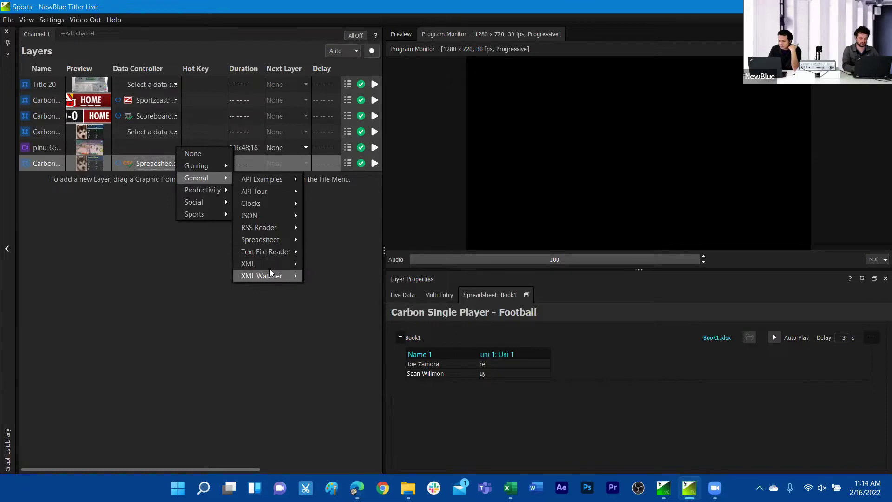
pyautogui.moveTo(287, 265)
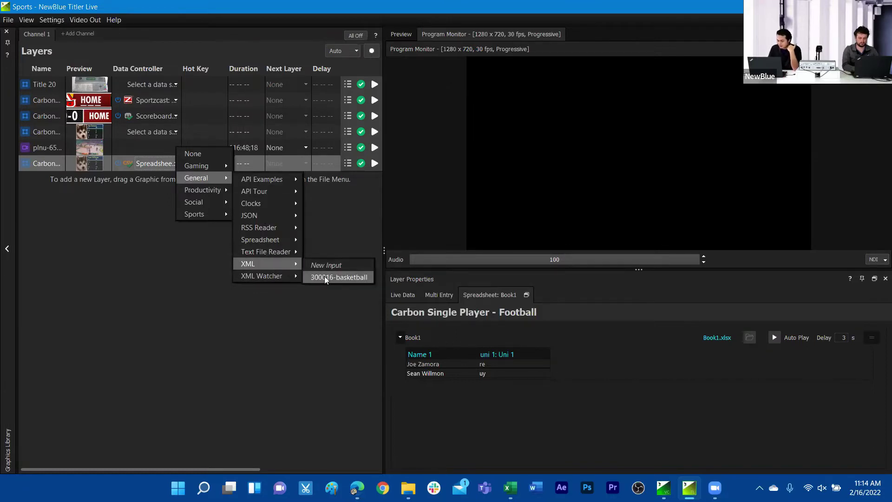
pyautogui.click(326, 278)
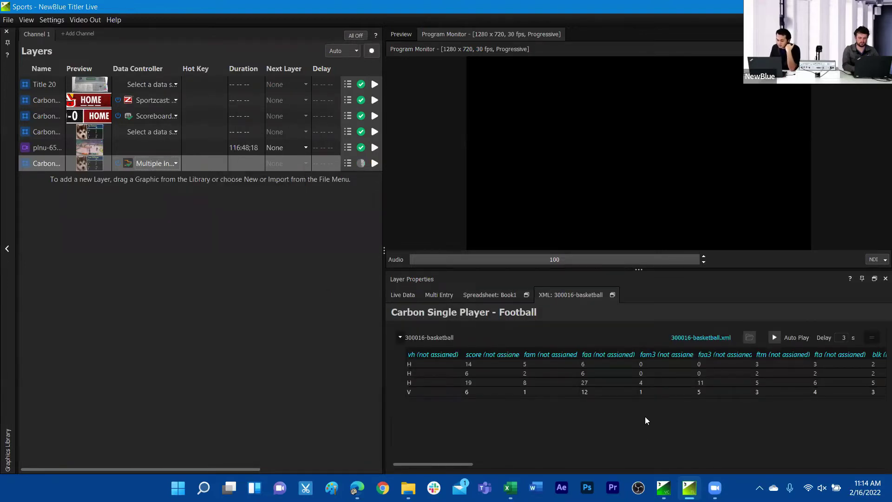
# Scroll the basketball XML table right to reveal the time, uni, team and checkname columns.
pyautogui.moveTo(460, 465)
pyautogui.mouseDown()
pyautogui.moveTo(478, 464)
pyautogui.moveTo(459, 463)
pyautogui.mouseUp()
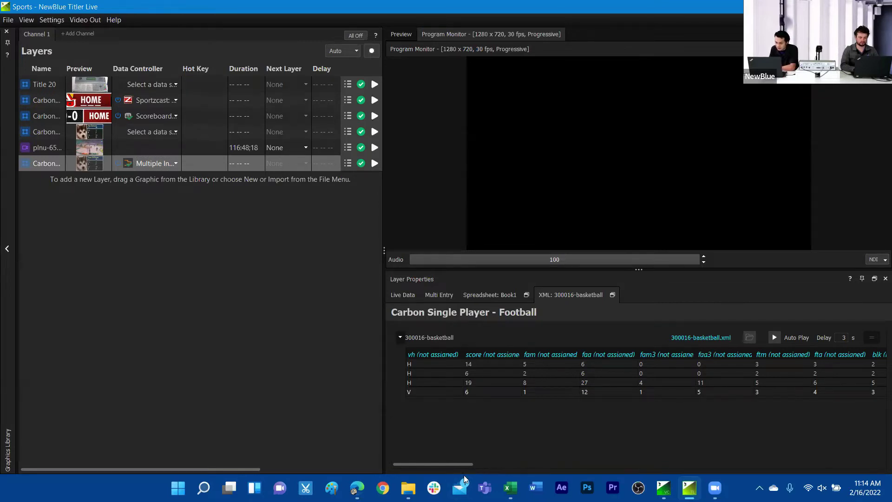
pyautogui.moveTo(468, 465); pyautogui.dragTo(792, 463)
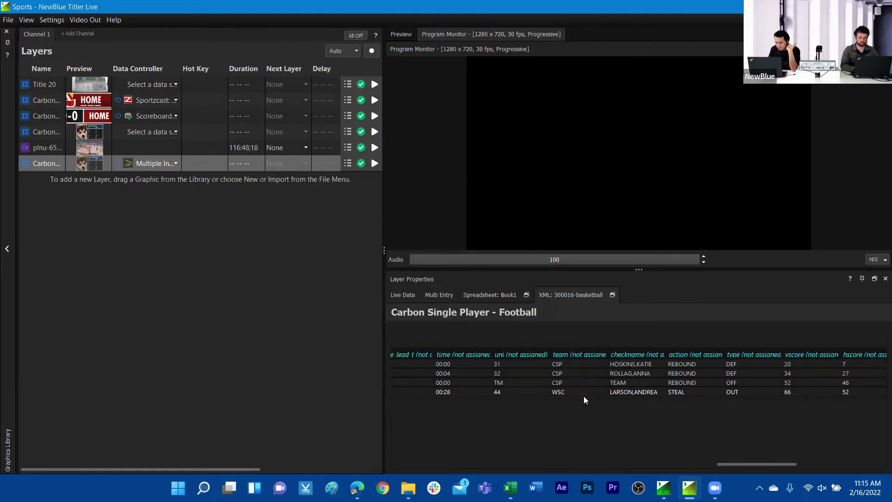
# Clear the data sources, set the 300016-basketball XML feed as the only source, and scroll its table right.
pyautogui.click(175, 164)
pyautogui.click(195, 154)
pyautogui.click(176, 164)
pyautogui.moveTo(199, 176)
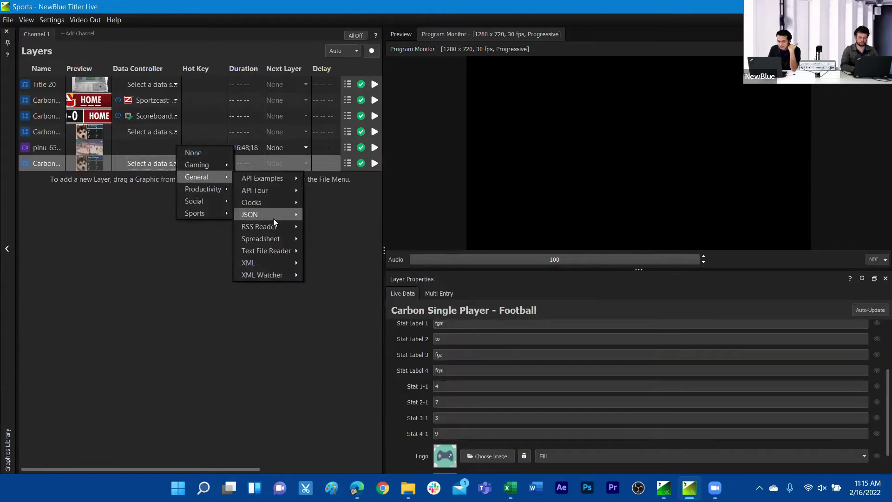
pyautogui.moveTo(265, 264)
pyautogui.click(333, 275)
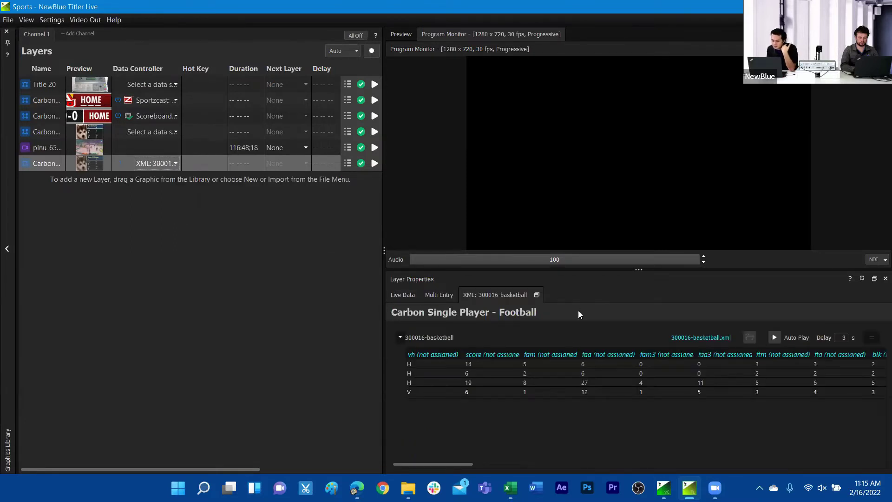
pyautogui.moveTo(449, 463); pyautogui.dragTo(521, 466)
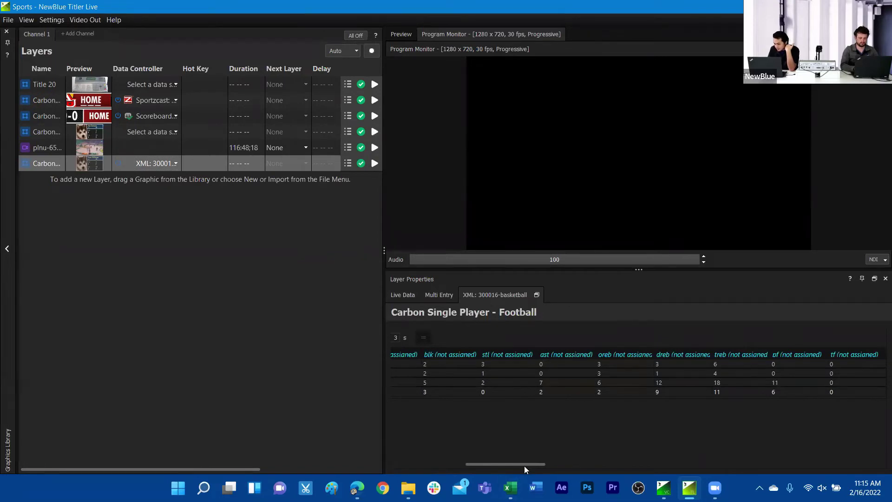
pyautogui.moveTo(530, 464); pyautogui.dragTo(768, 461)
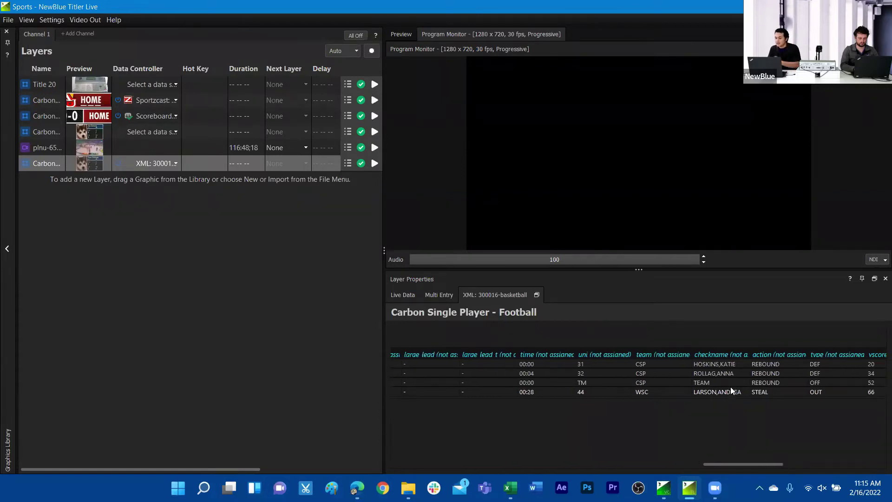
# Map the checkname column to Name 1 and team to Uni 1, then play the graphic.
pyautogui.moveTo(720, 354)
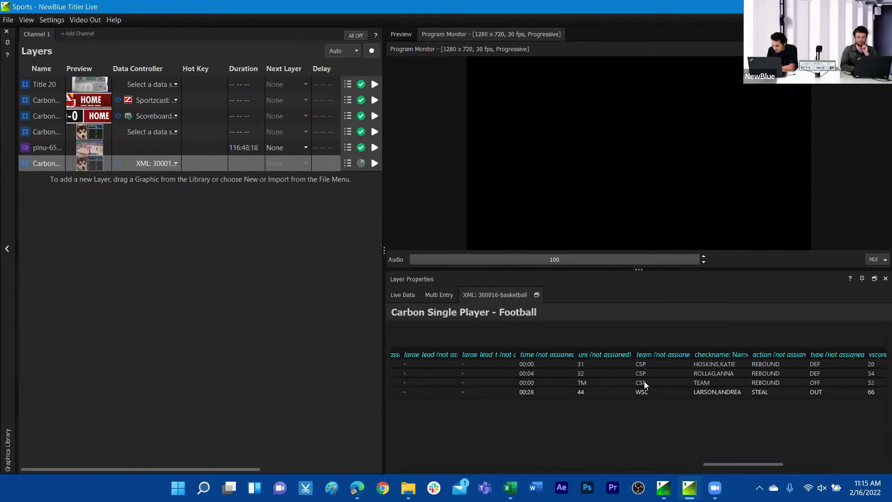
pyautogui.moveTo(655, 354)
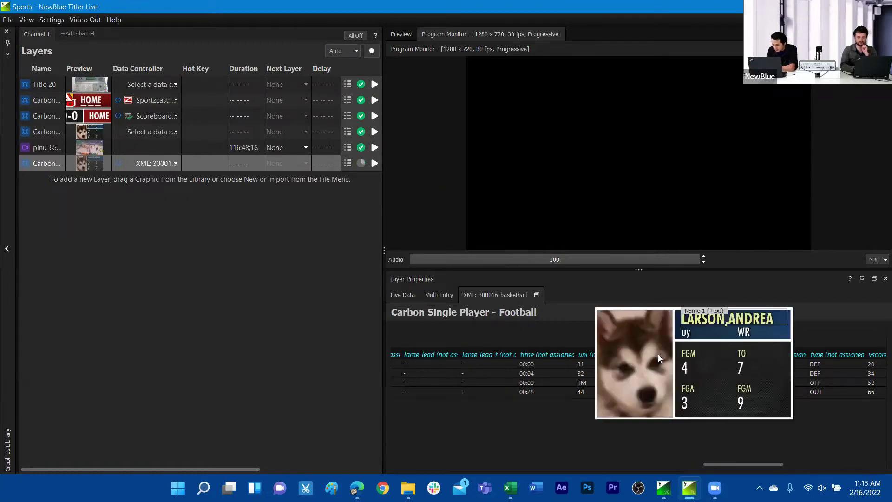
pyautogui.click(680, 381)
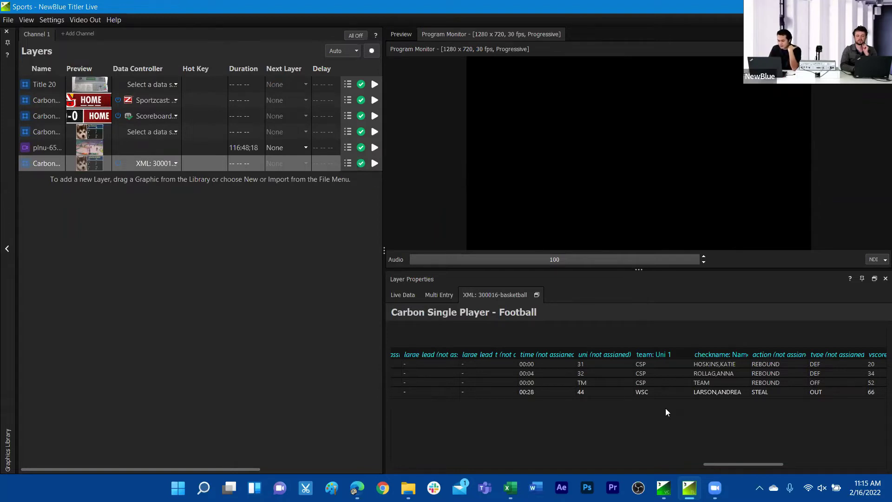
pyautogui.click(374, 164)
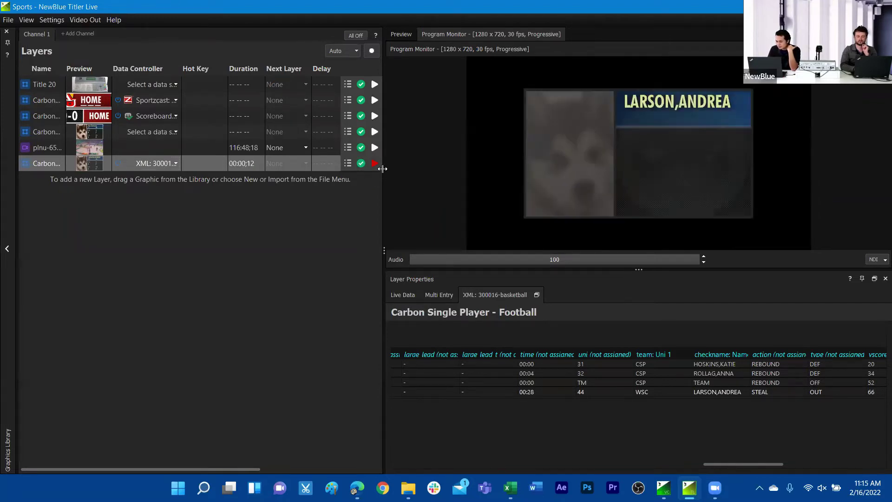
# Switch the live graphic through player 32, the first row, TEAM and player 44, ending on player 32.
pyautogui.click(657, 374)
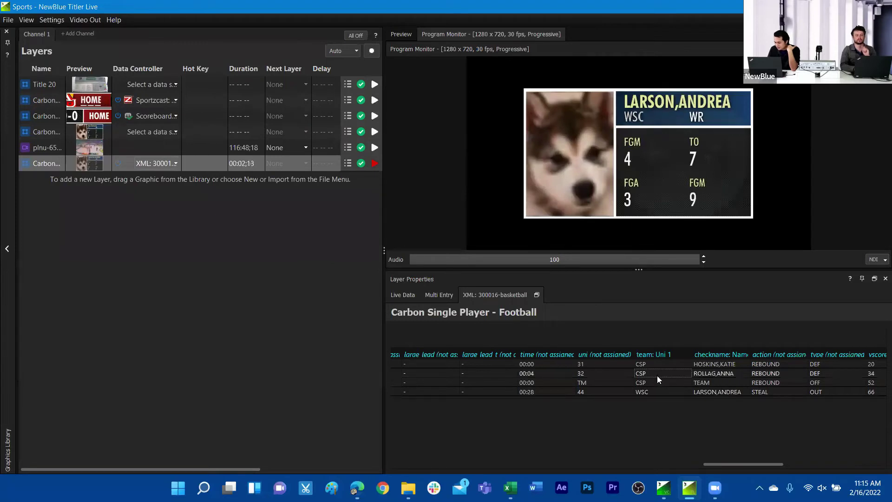
pyautogui.click(663, 362)
pyautogui.click(723, 364)
pyautogui.click(610, 365)
pyautogui.click(616, 380)
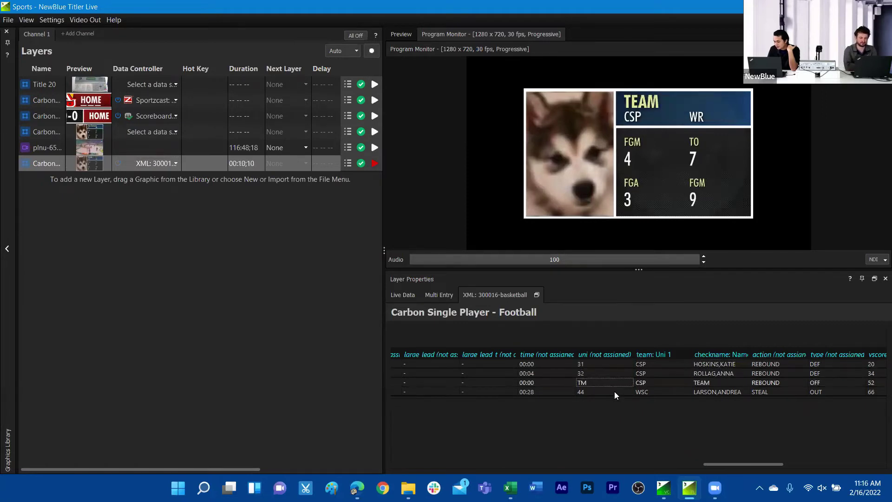
pyautogui.click(615, 393)
pyautogui.click(613, 383)
pyautogui.click(612, 372)
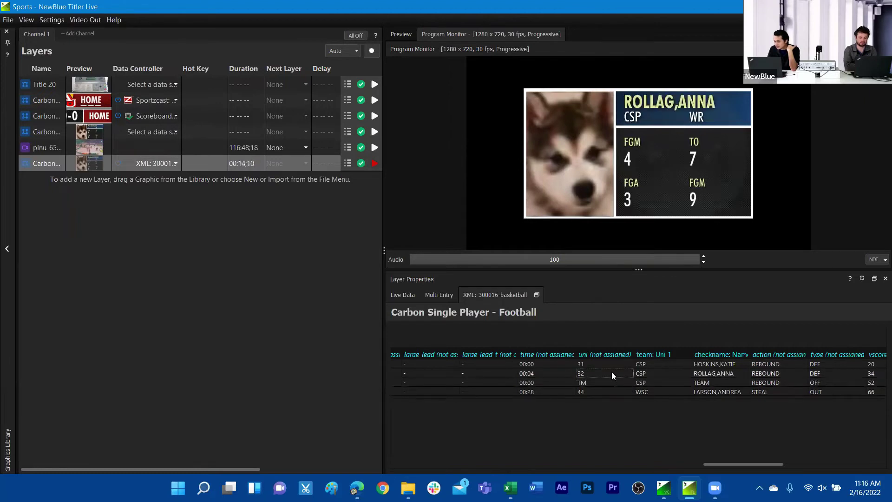
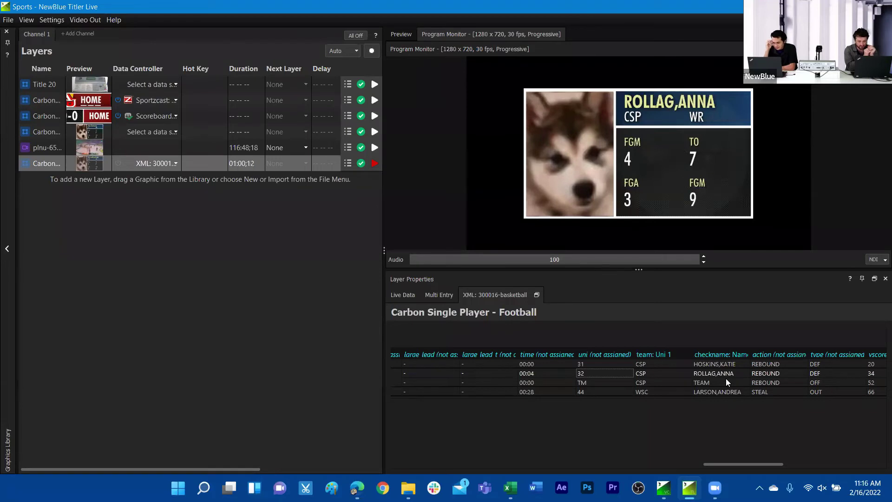
# Select the first player row in the XML basketball table to fill the Carbon Single Player graphic.
pyautogui.click(718, 365)
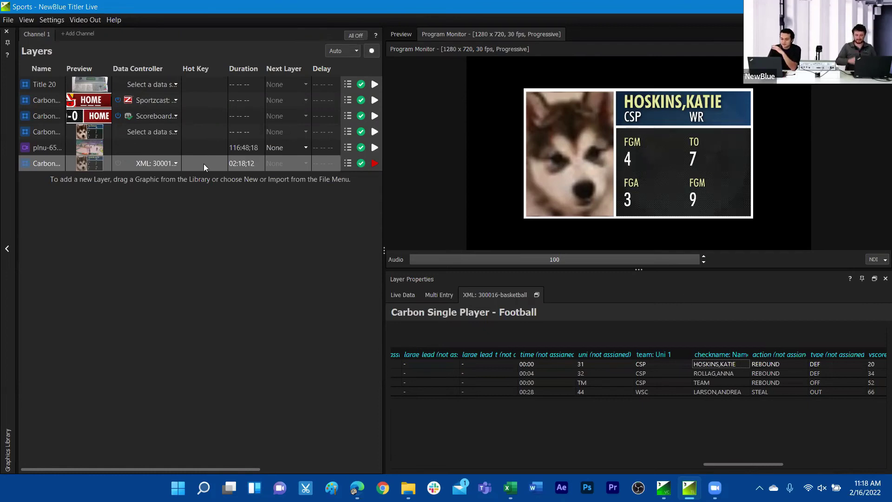
# Stop the Carbon Single Player layer and browse Data Controller sources: Gaming, General, Sports > Scoreboard Tool.
pyautogui.click(375, 163)
pyautogui.click(176, 164)
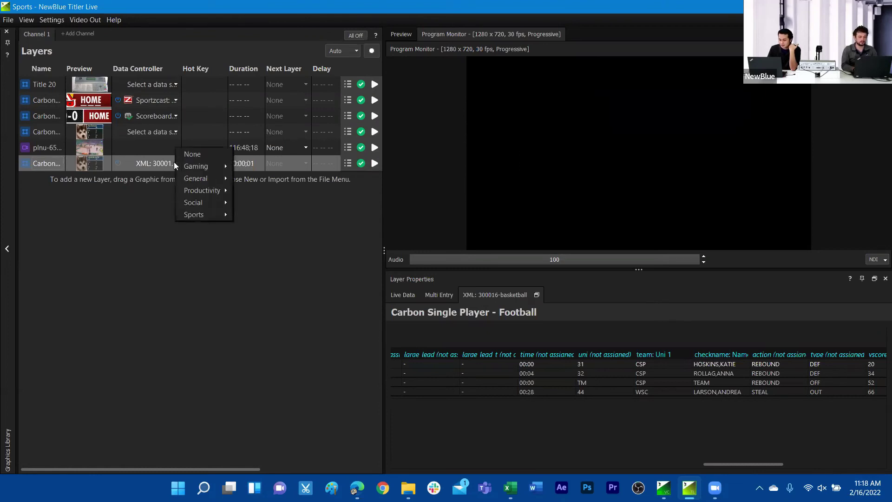
pyautogui.moveTo(184, 166)
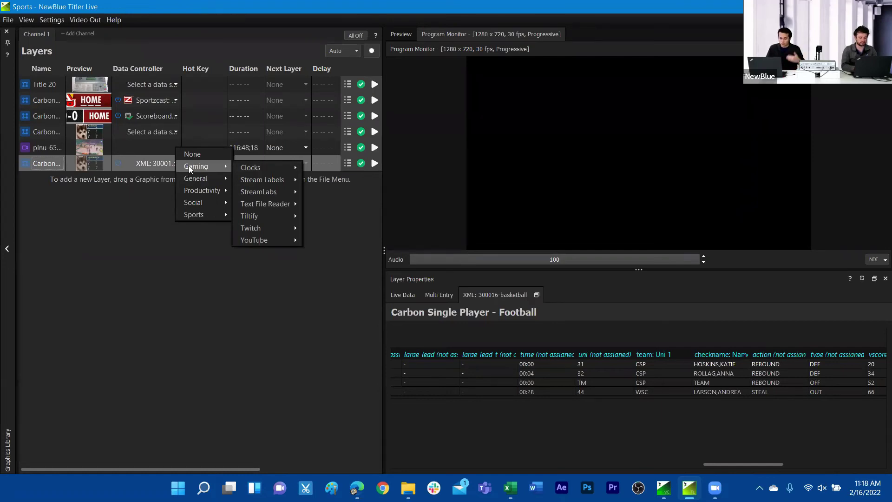
pyautogui.moveTo(206, 179)
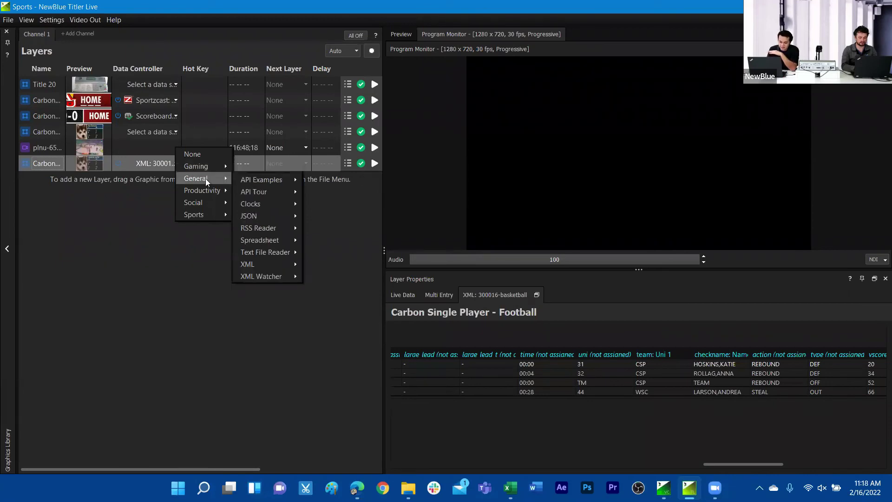
pyautogui.moveTo(282, 241)
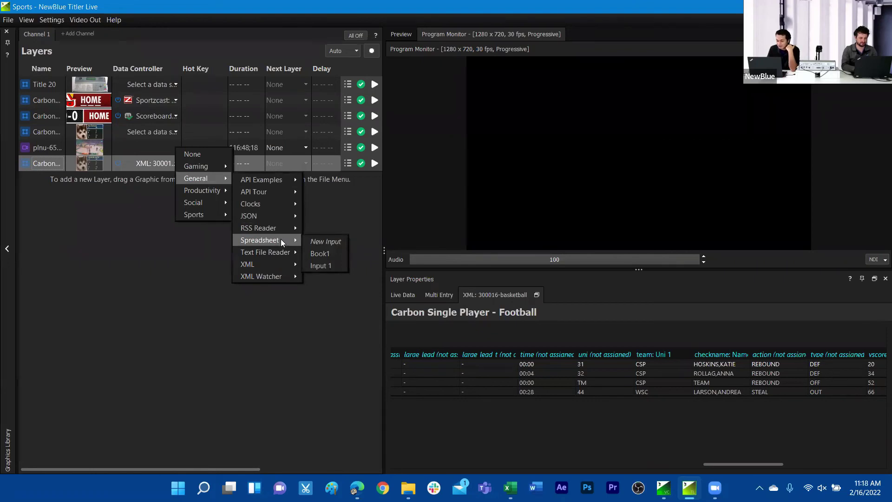
pyautogui.moveTo(213, 214)
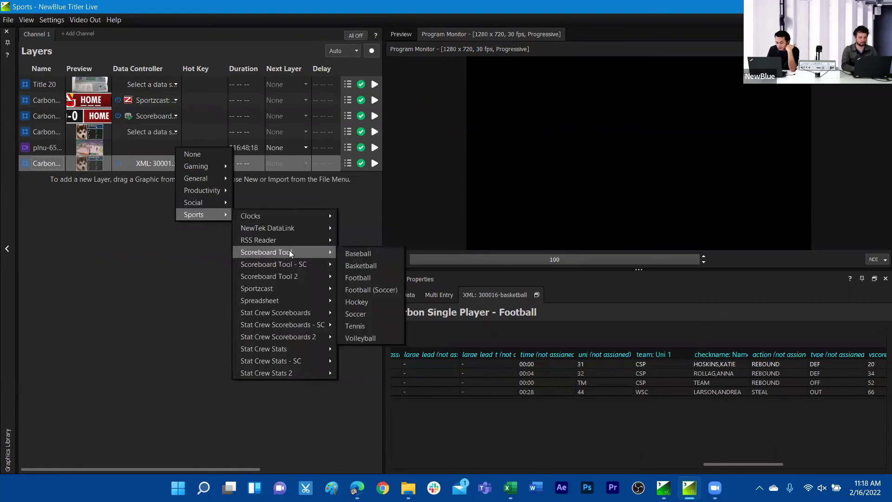
# Browse Sports sources Scoreboard Tool 2, Stat Crew and Sportzcast, ending on the NewTek DataLink list.
pyautogui.moveTo(300, 274)
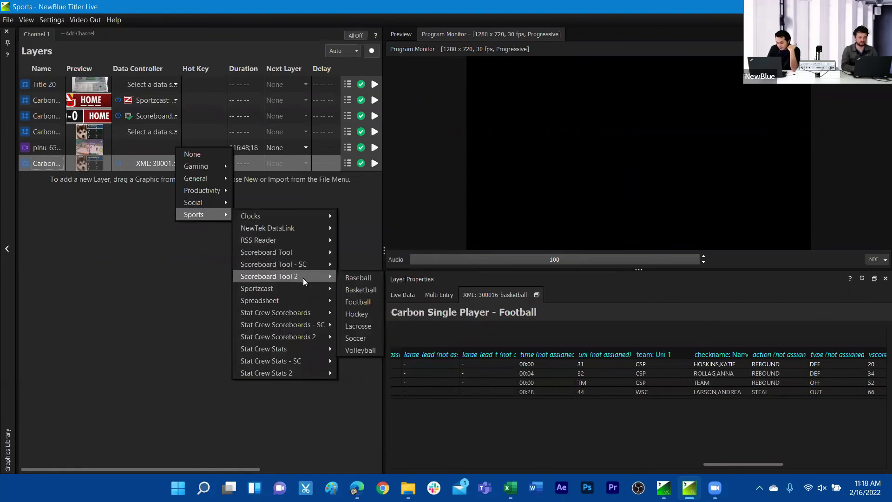
pyautogui.moveTo(303, 373)
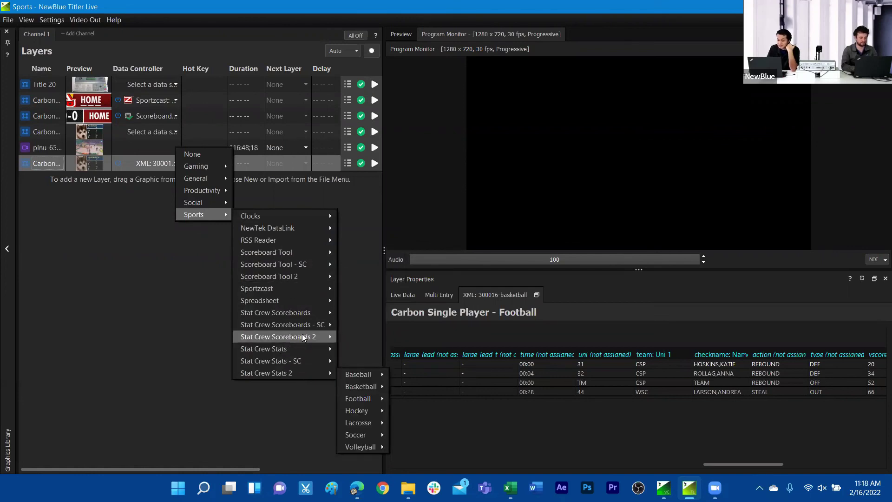
pyautogui.moveTo(305, 335)
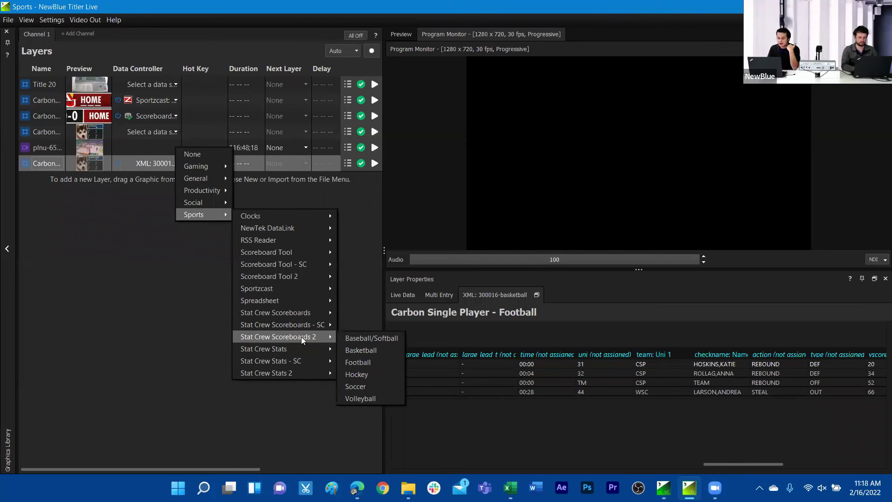
pyautogui.moveTo(304, 293)
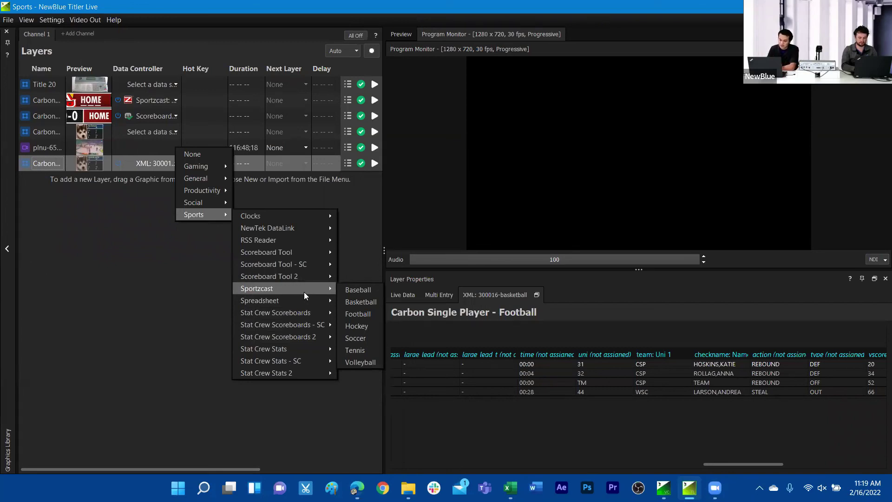
pyautogui.moveTo(306, 231)
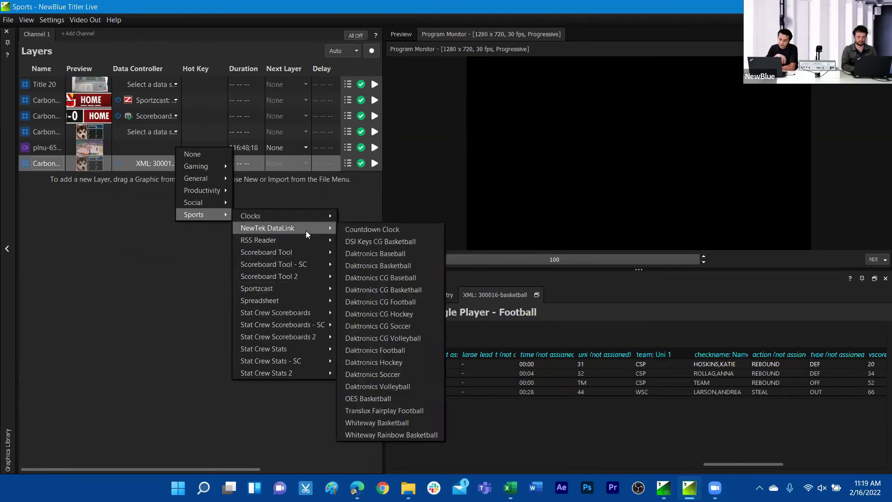